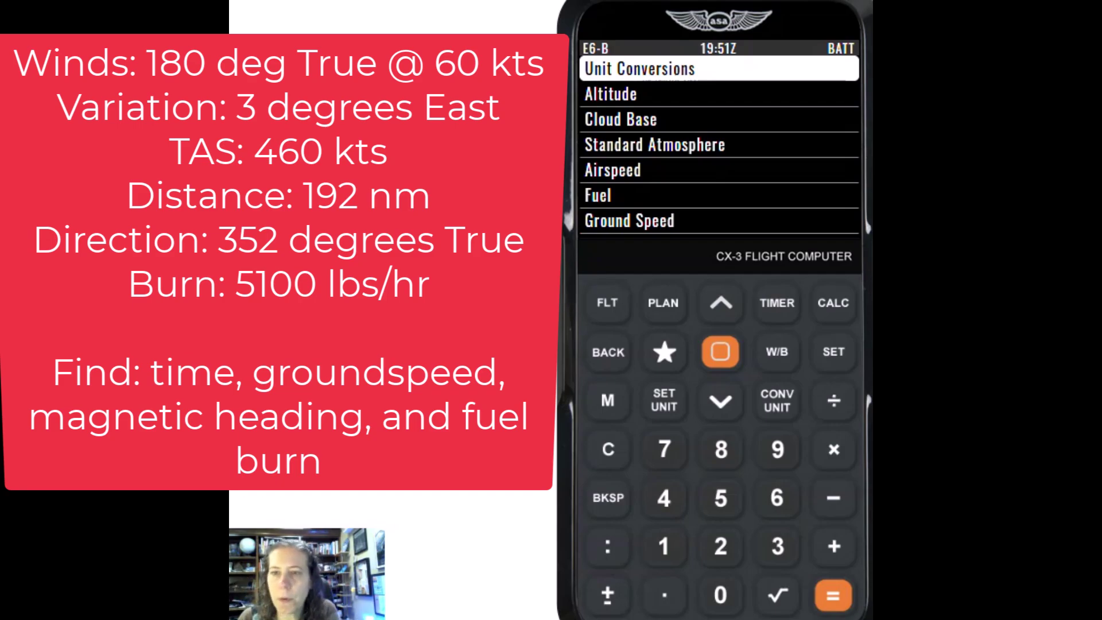
# Add Leg 1 from the PLAN list, bringing up its blank Dist, TCrs, TAS and wind fields.
pyautogui.click(705, 293)
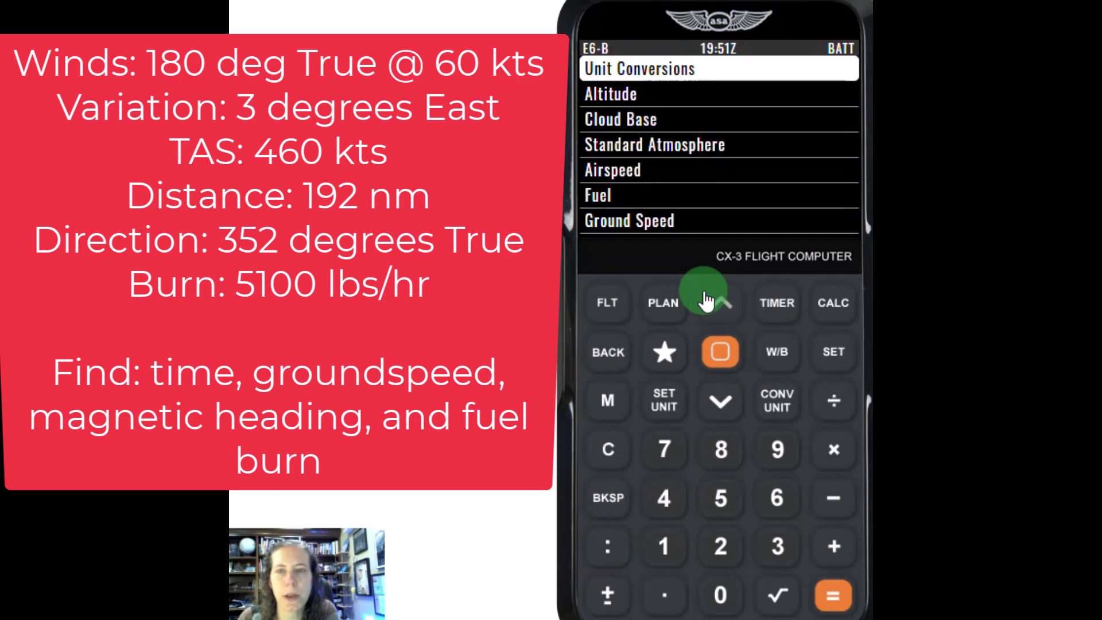
pyautogui.click(664, 304)
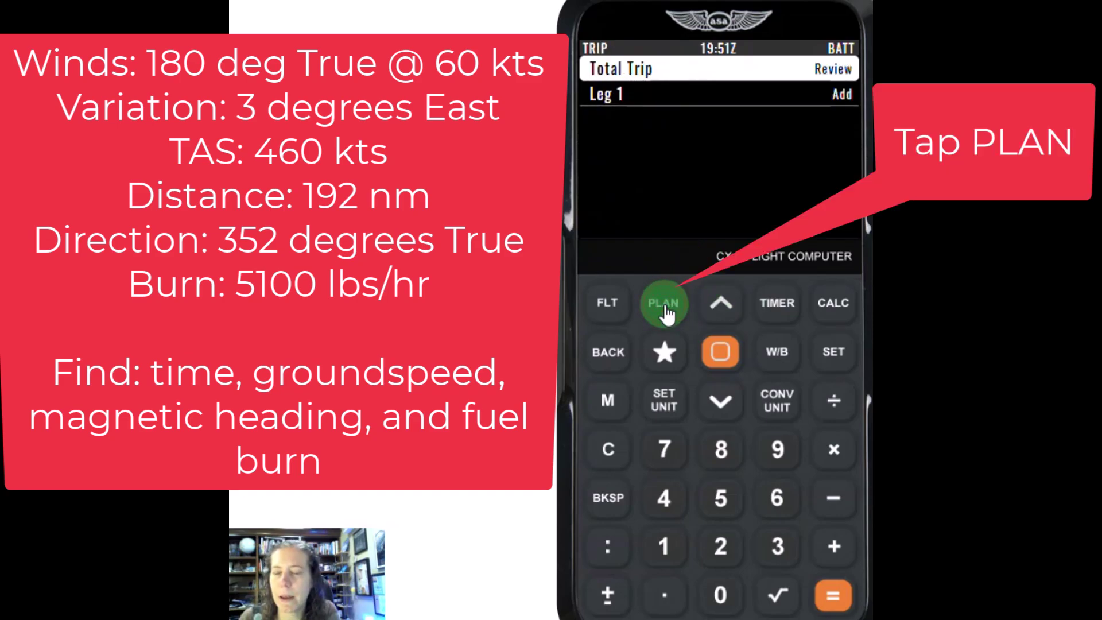
pyautogui.click(720, 400)
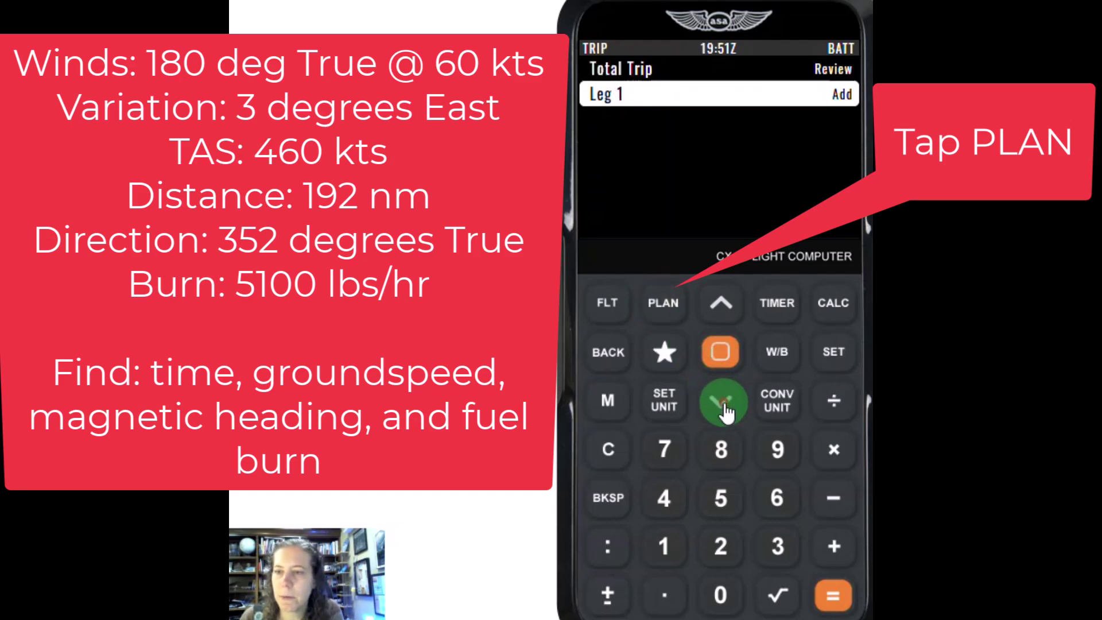
pyautogui.click(721, 358)
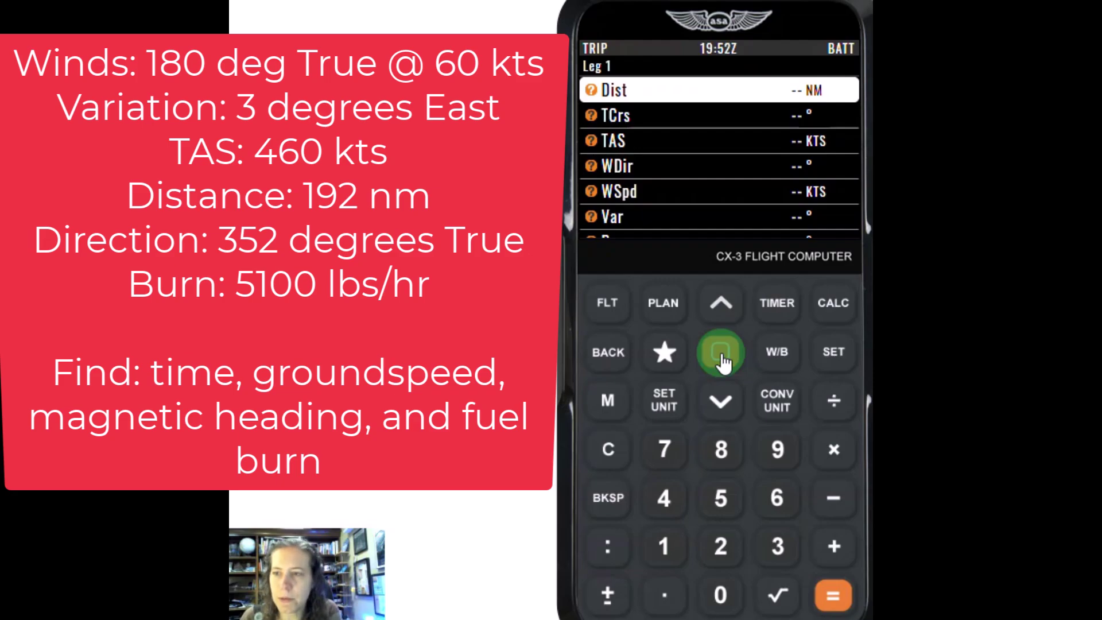
# Enter a Leg 1 distance of 192 NM.
pyautogui.click(664, 548)
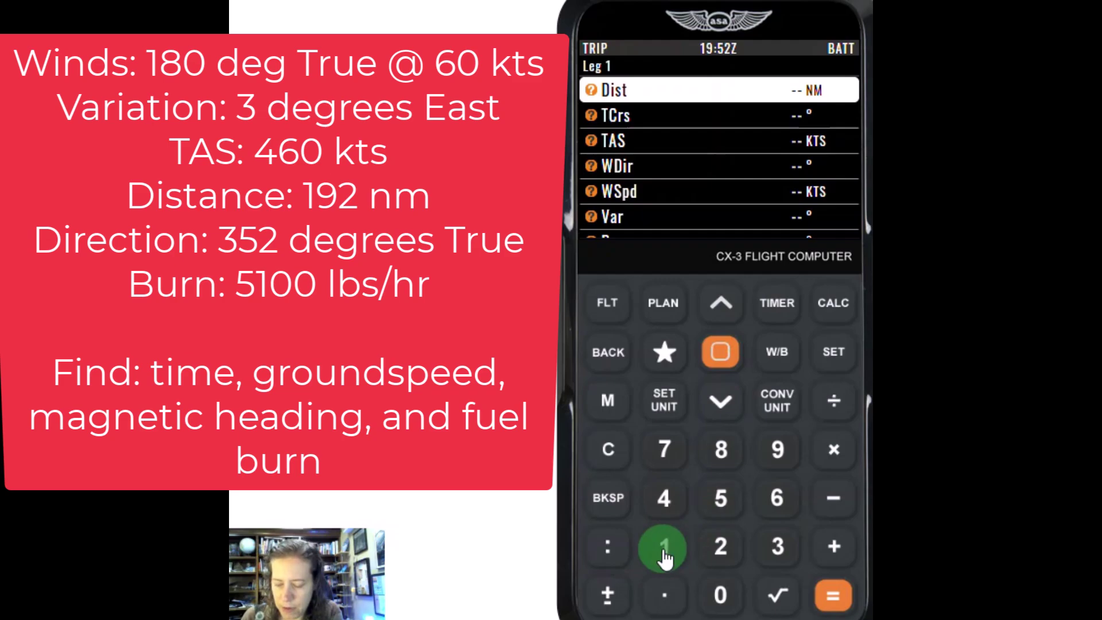
pyautogui.click(775, 448)
pyautogui.click(723, 543)
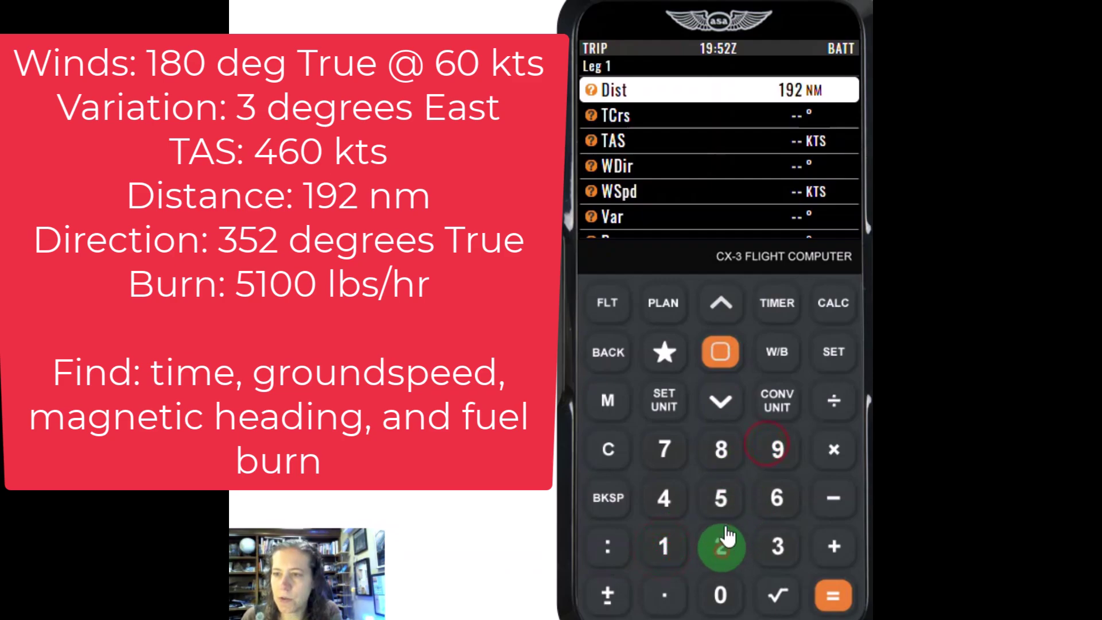
pyautogui.click(724, 403)
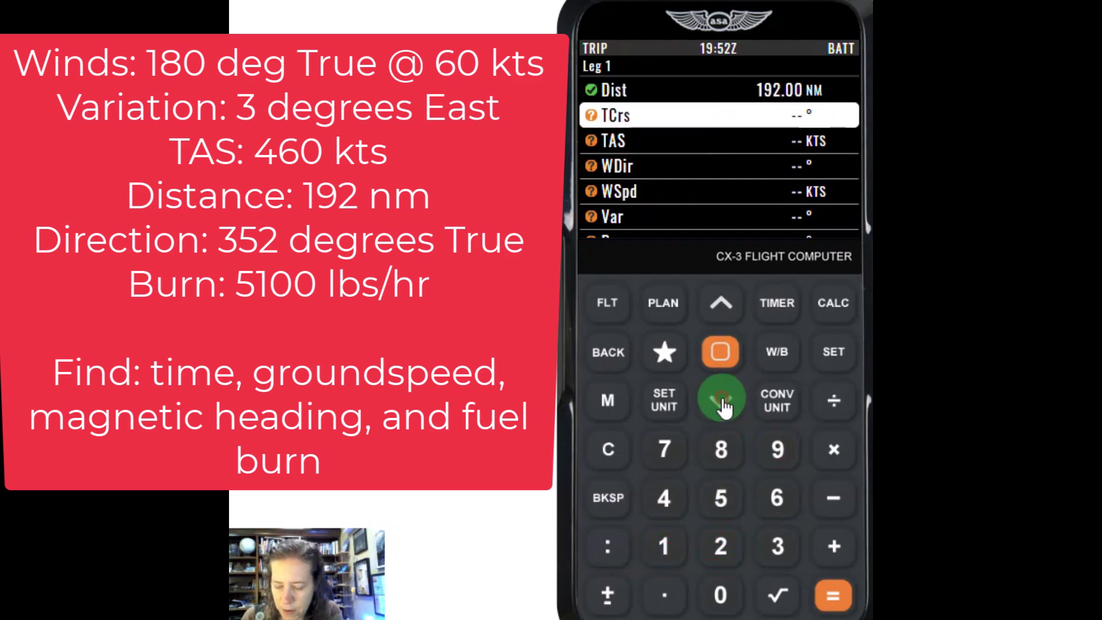
# Enter a true course of 352°.
pyautogui.click(776, 544)
pyautogui.click(724, 497)
pyautogui.click(722, 545)
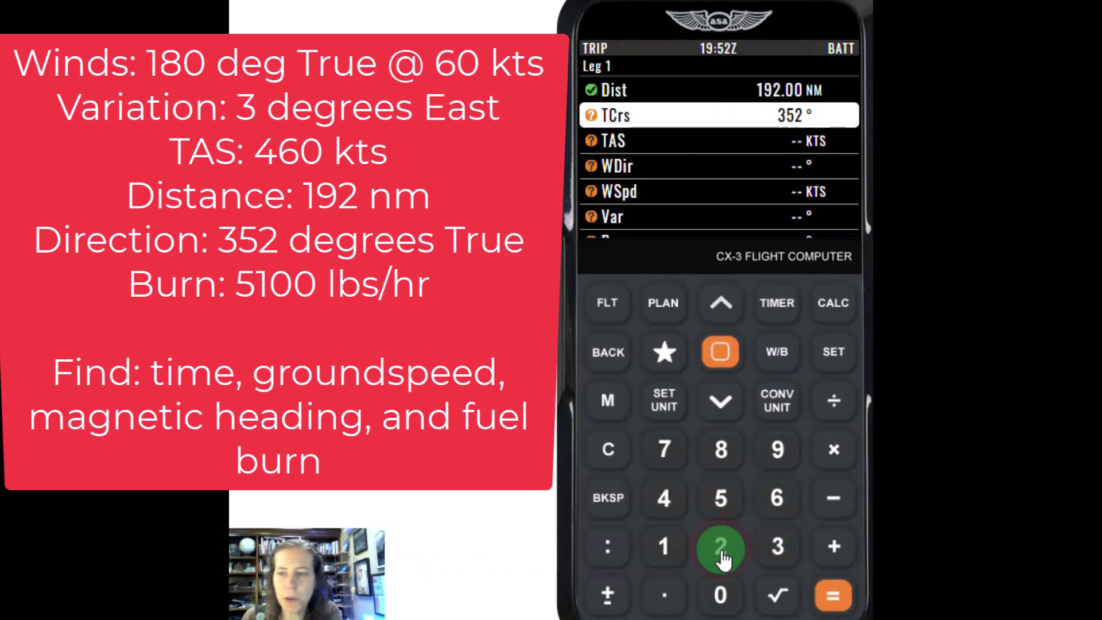
pyautogui.click(722, 403)
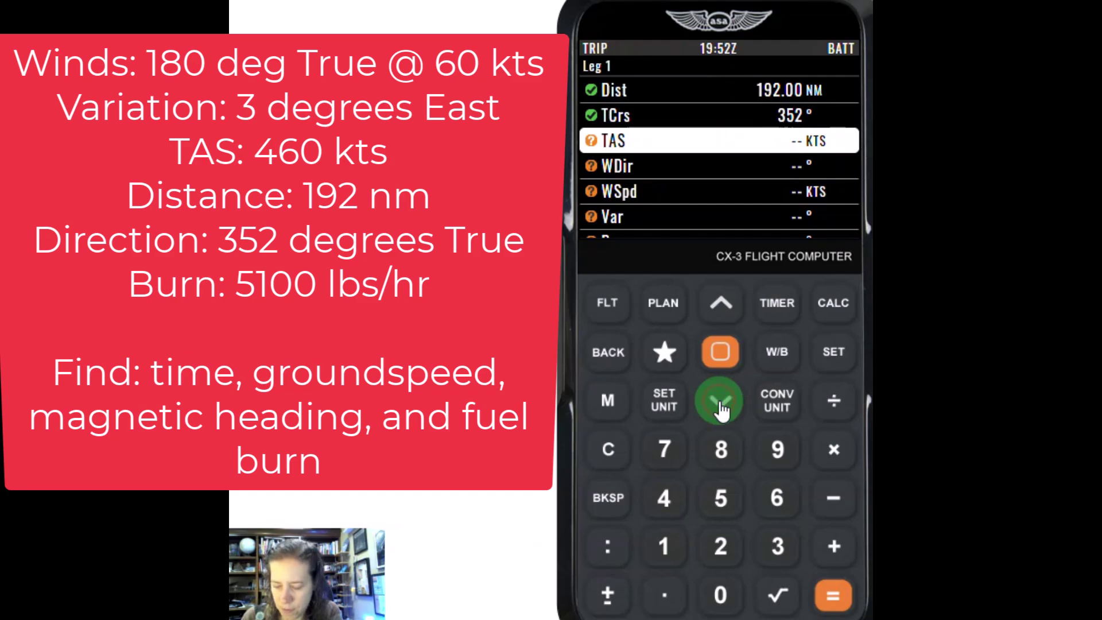
# Enter a true airspeed of 460 knots.
pyautogui.click(664, 497)
pyautogui.click(778, 497)
pyautogui.click(720, 594)
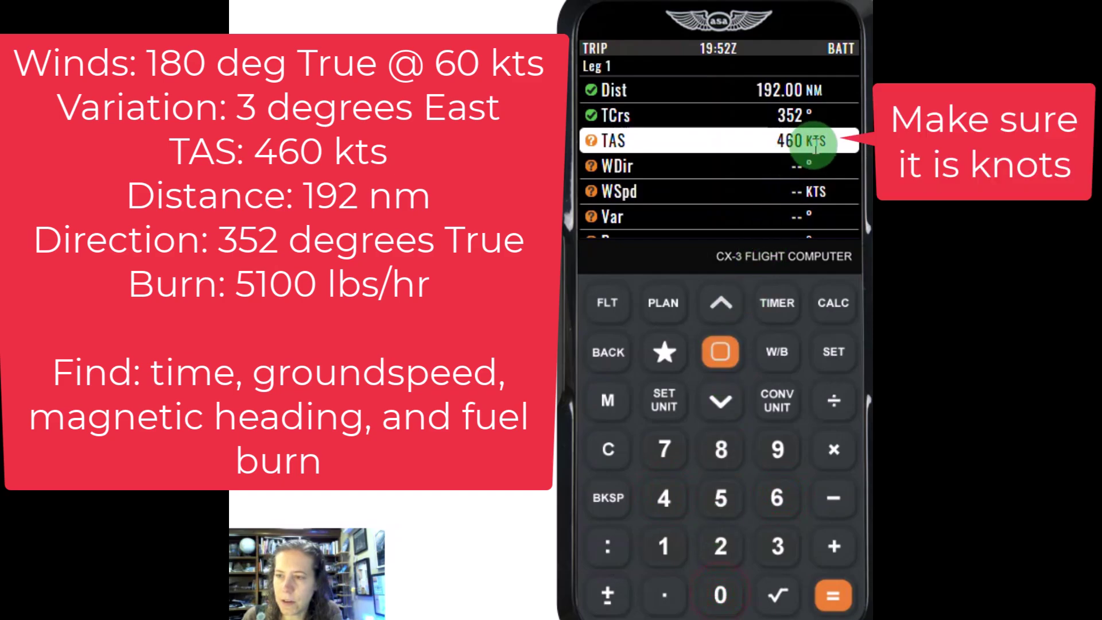
pyautogui.click(720, 402)
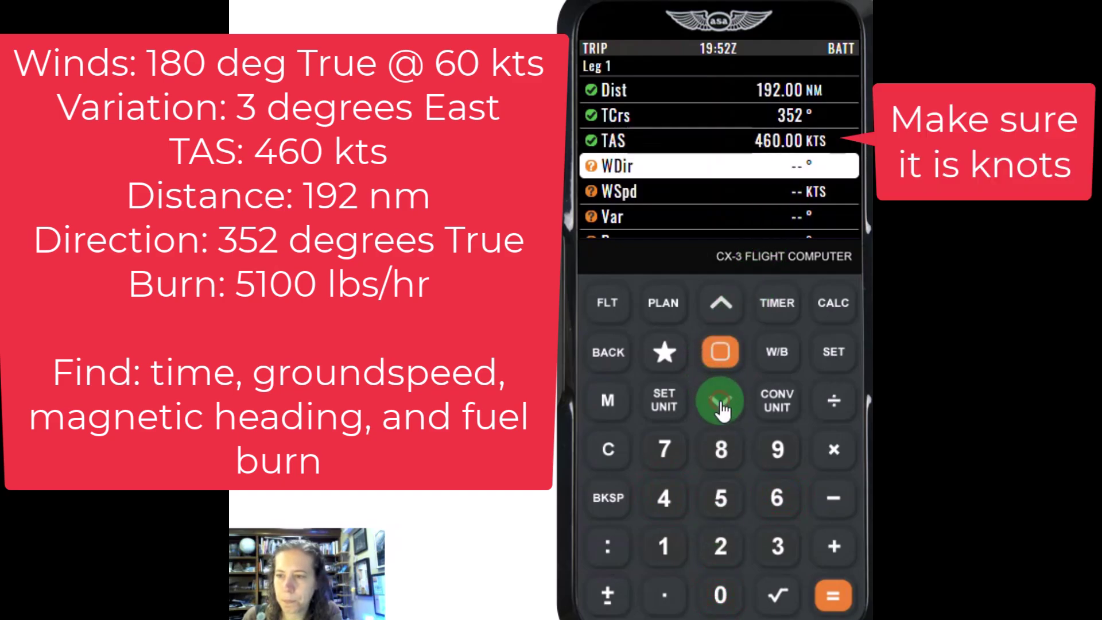
# Enter wind direction 180° and key in a wind speed of 60.
pyautogui.click(666, 546)
pyautogui.click(721, 449)
pyautogui.click(720, 594)
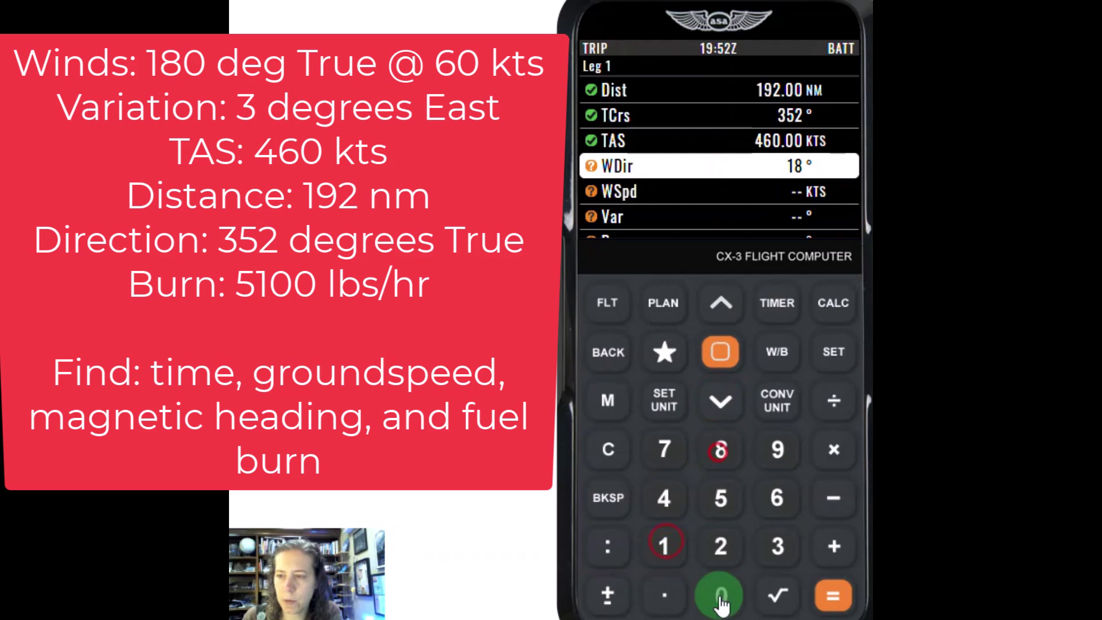
pyautogui.click(724, 407)
pyautogui.click(777, 497)
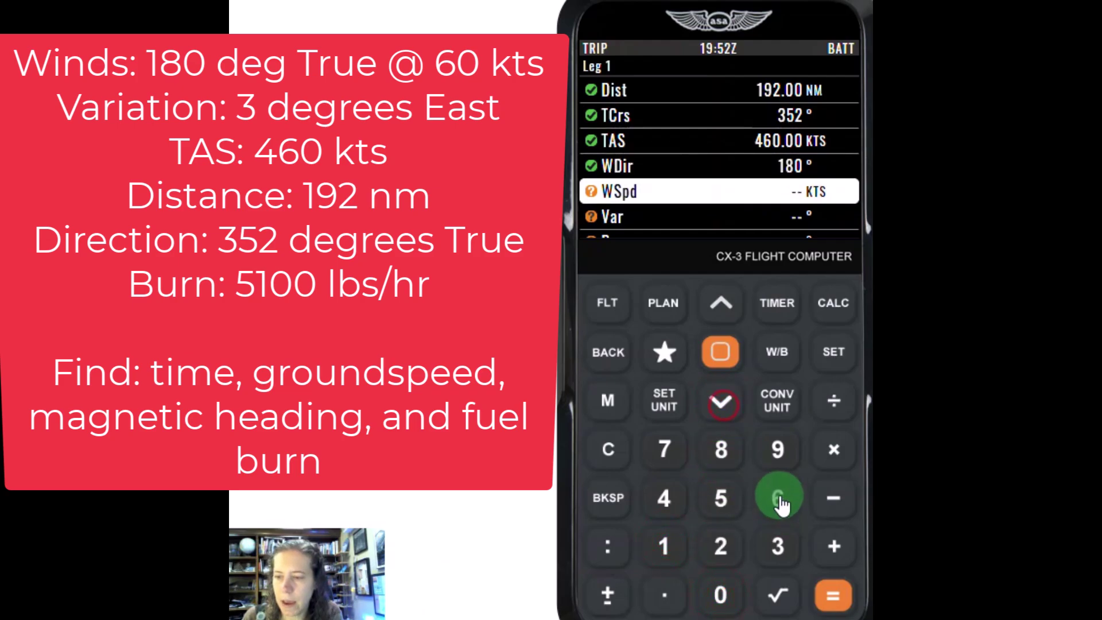
pyautogui.click(720, 593)
# Accept the 60-knot wind speed and set variation to -3° for 3° East.
pyautogui.click(721, 402)
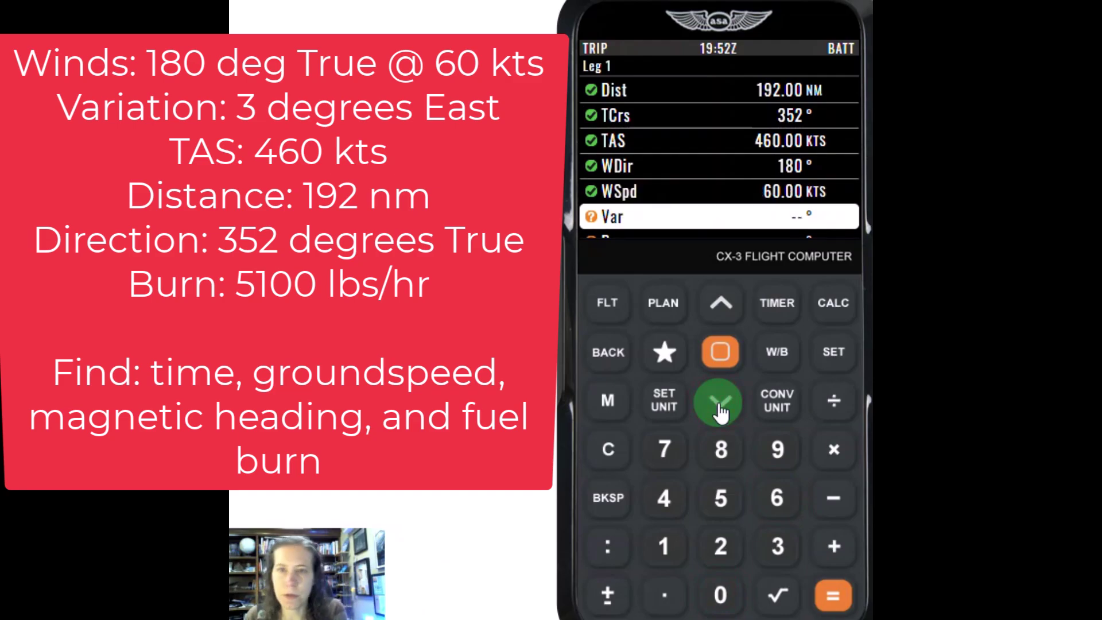
pyautogui.click(780, 551)
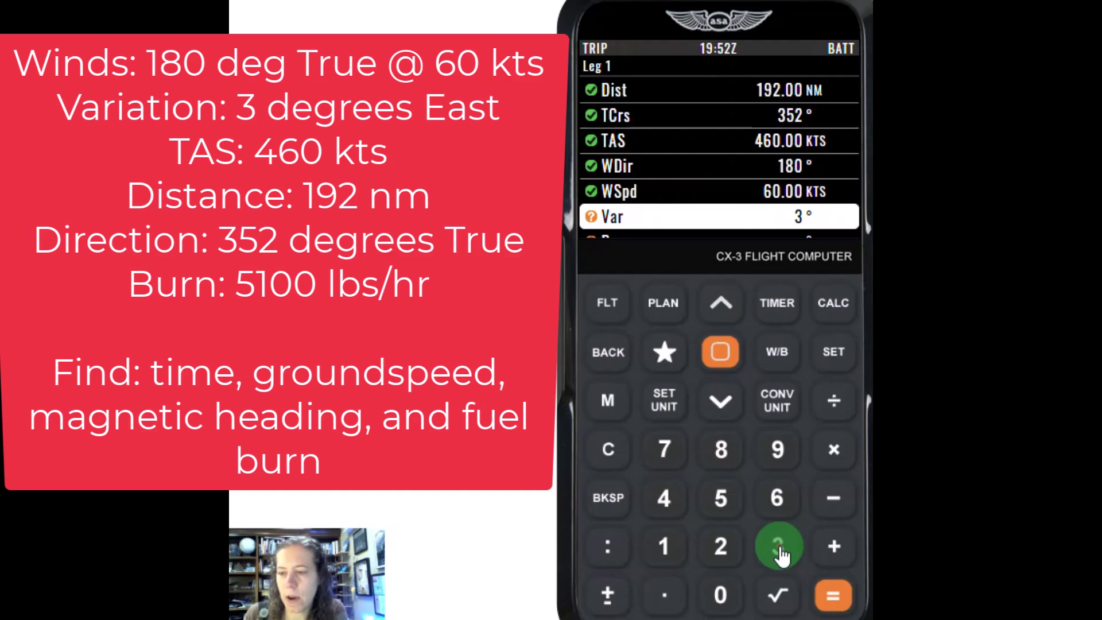
pyautogui.click(607, 594)
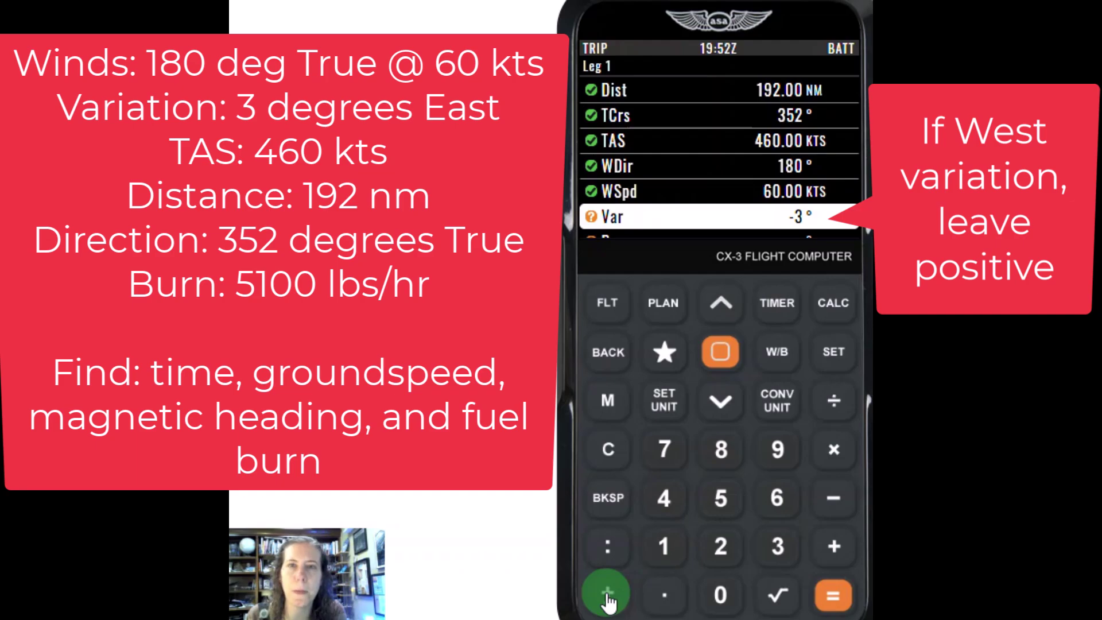
pyautogui.click(724, 401)
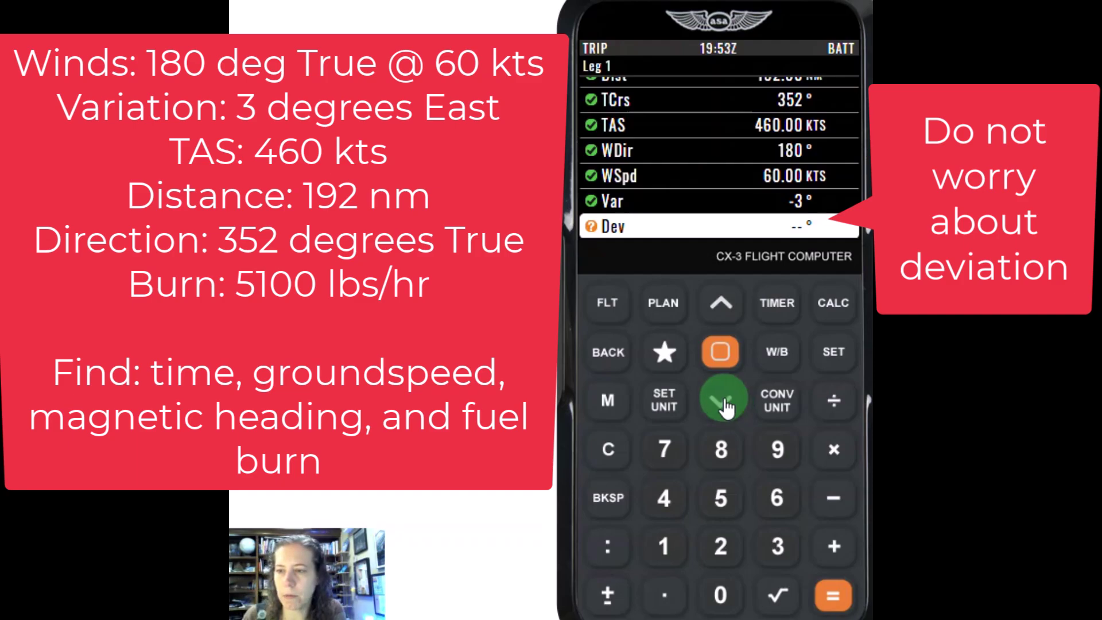
# Switch the Fuel Rate unit from US GPH to LPH and enter 5100.
pyautogui.click(727, 406)
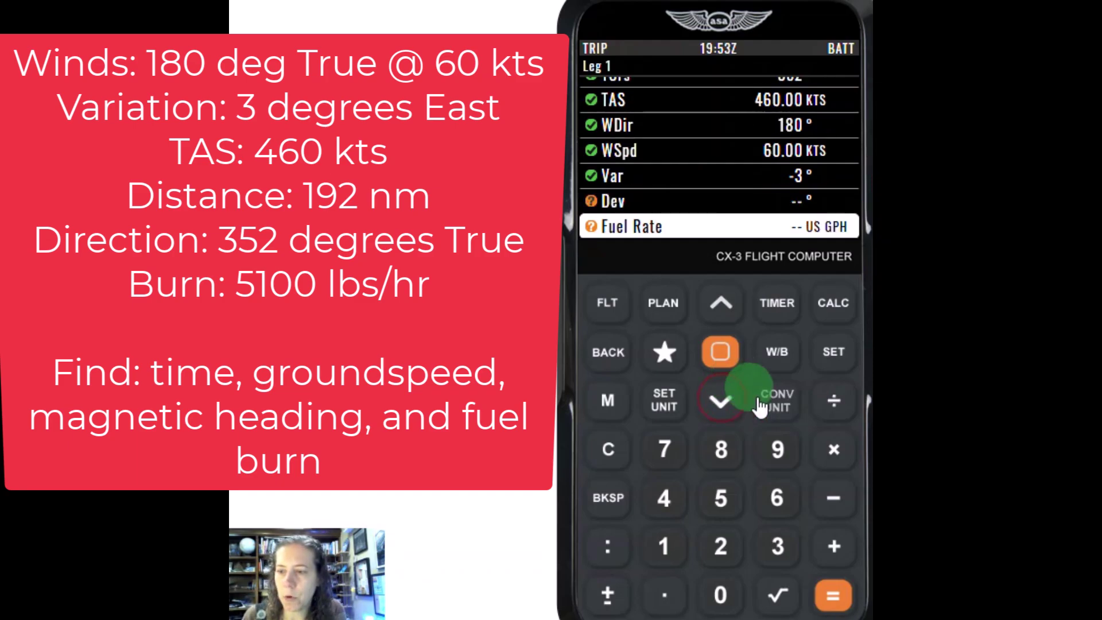
pyautogui.click(812, 225)
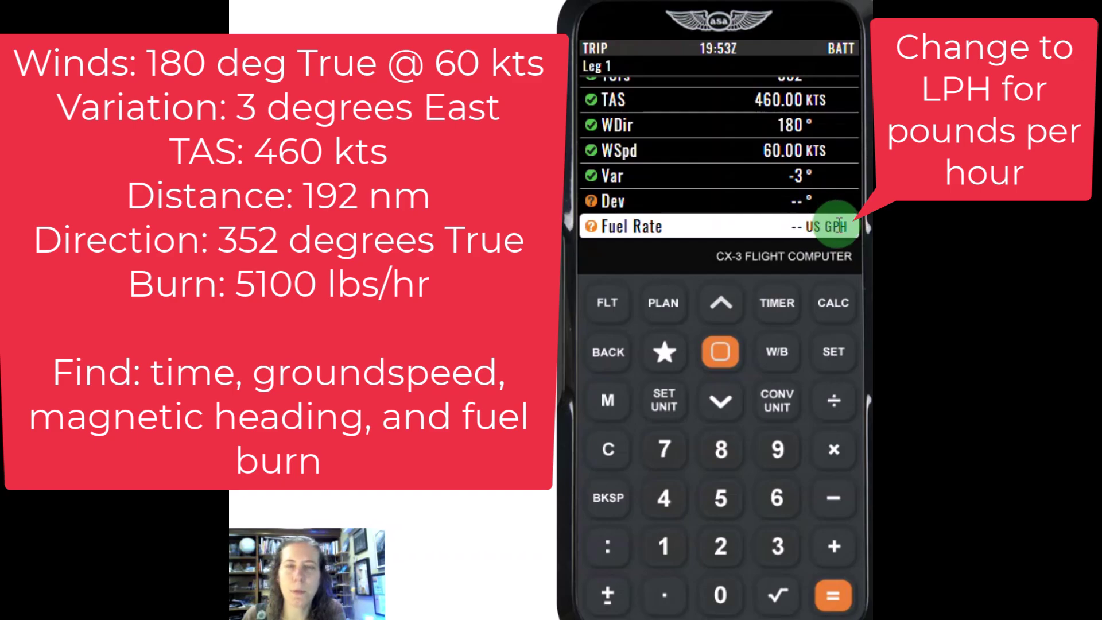
pyautogui.click(780, 408)
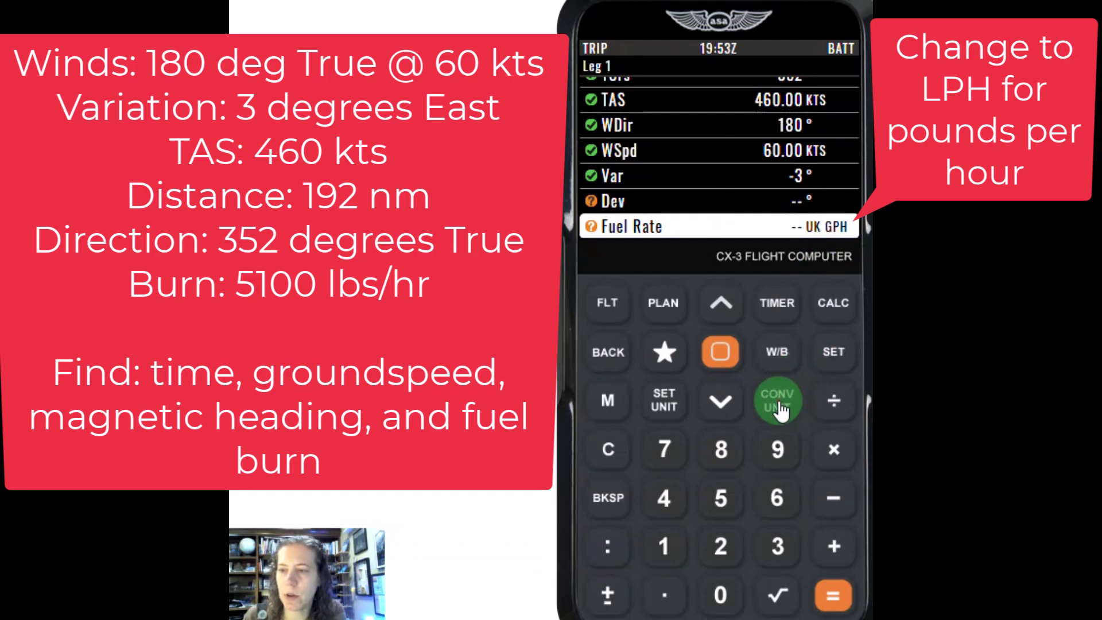
pyautogui.click(774, 407)
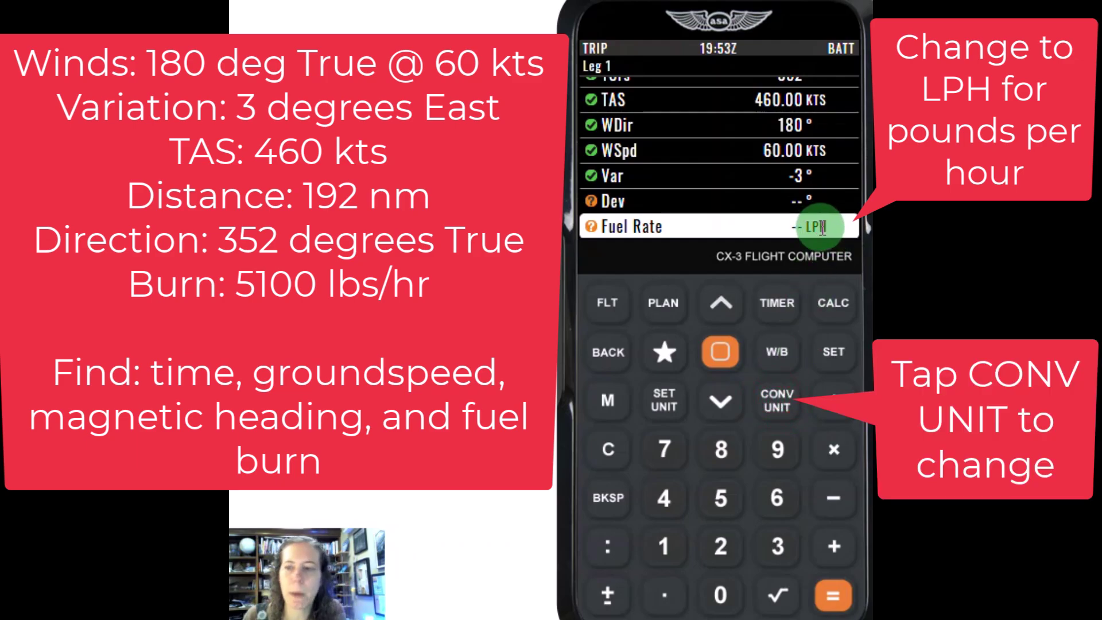
pyautogui.click(682, 548)
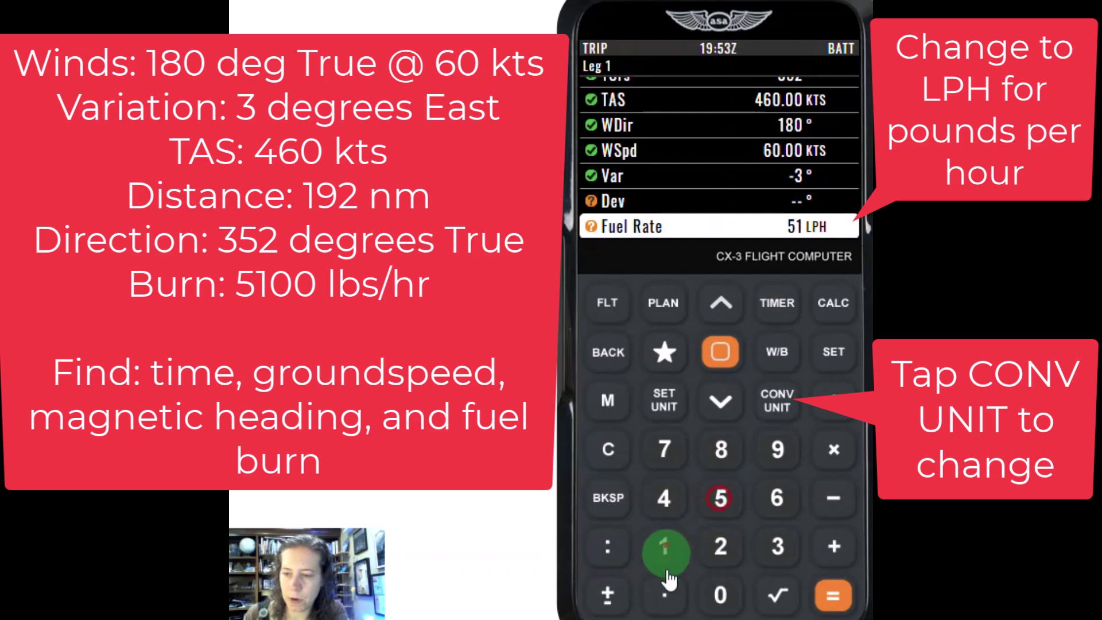
pyautogui.click(722, 596)
pyautogui.click(724, 599)
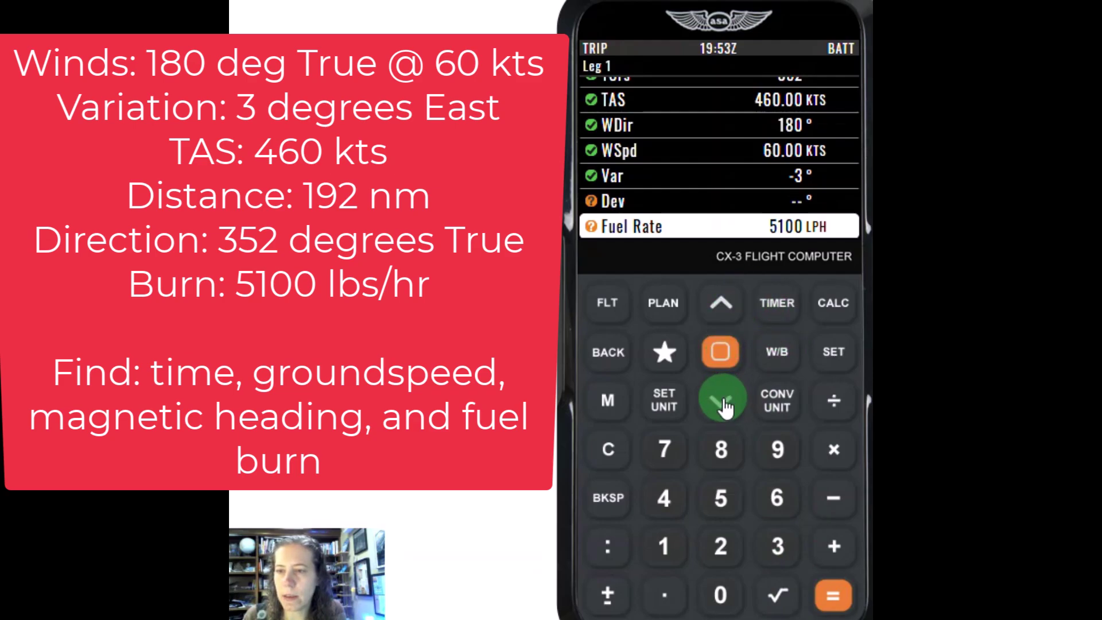
pyautogui.click(832, 594)
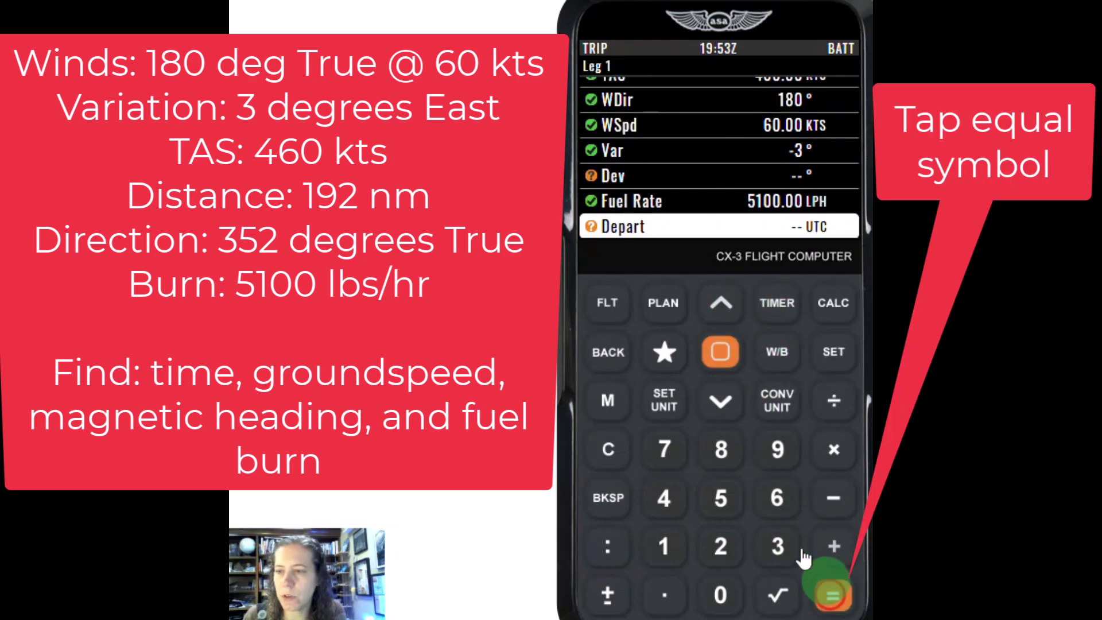
# Display the calculated groundspeed of 519.34 knots.
pyautogui.click(721, 399)
pyautogui.click(721, 398)
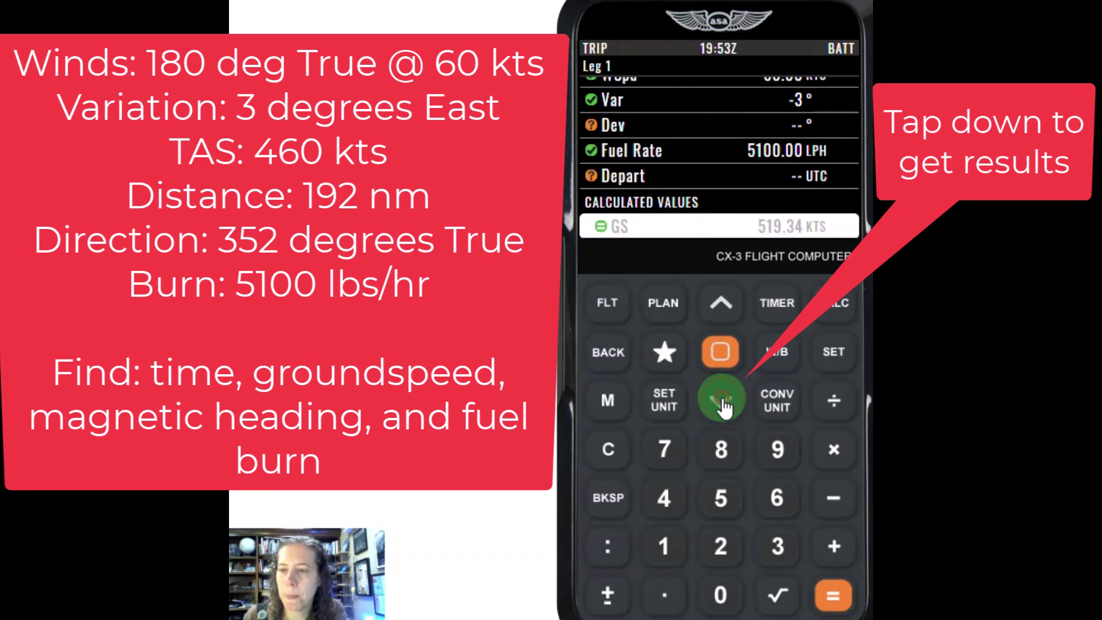
pyautogui.click(724, 405)
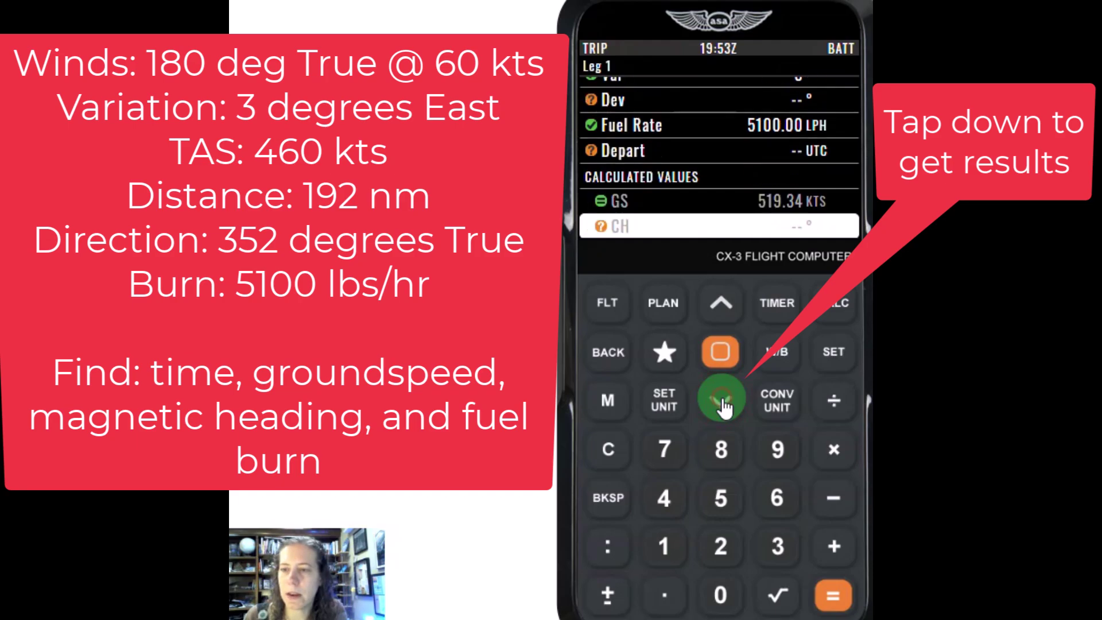
pyautogui.click(724, 313)
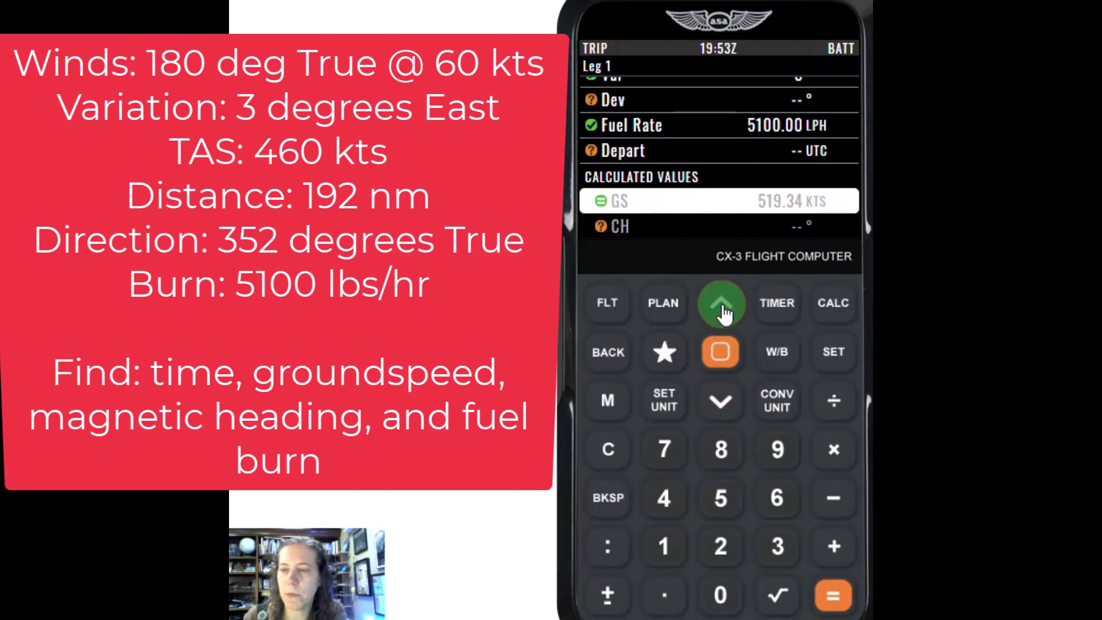
# Review the entered distance, true course, TAS and wind direction values.
pyautogui.click(722, 304)
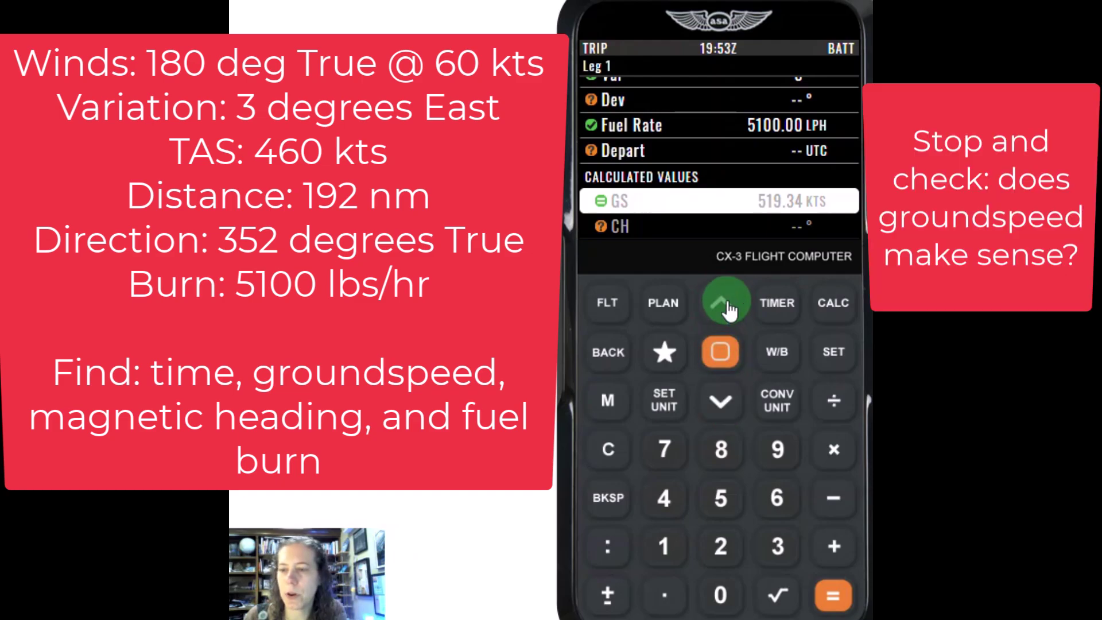
pyautogui.click(722, 304)
pyautogui.click(721, 304)
pyautogui.click(722, 304)
pyautogui.click(722, 304)
pyautogui.click(721, 304)
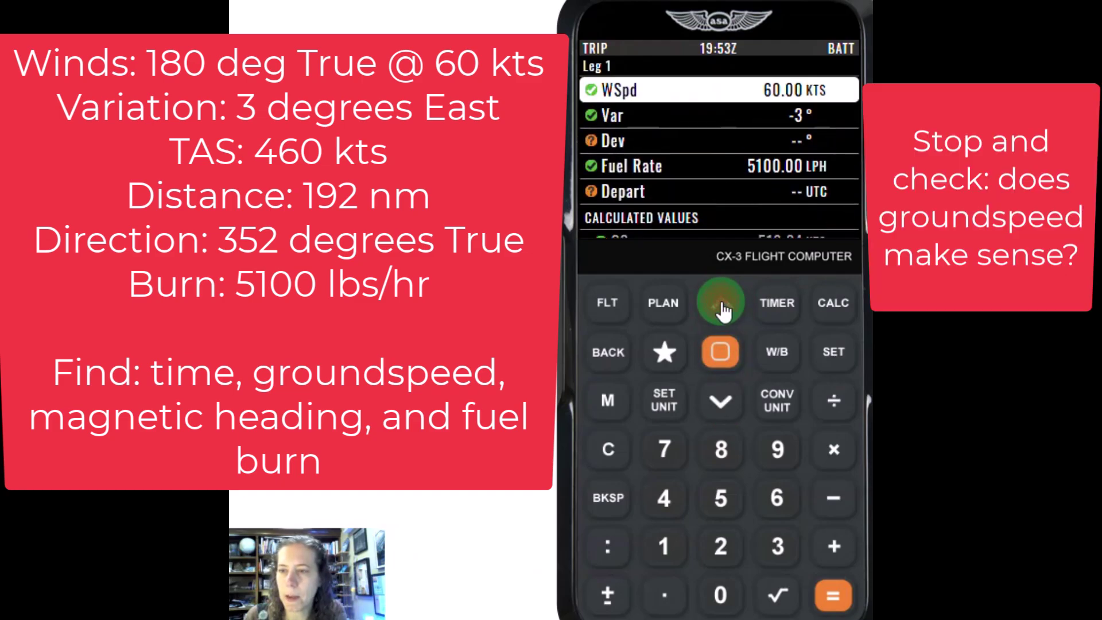
pyautogui.click(722, 304)
pyautogui.click(721, 304)
pyautogui.click(722, 304)
pyautogui.click(720, 303)
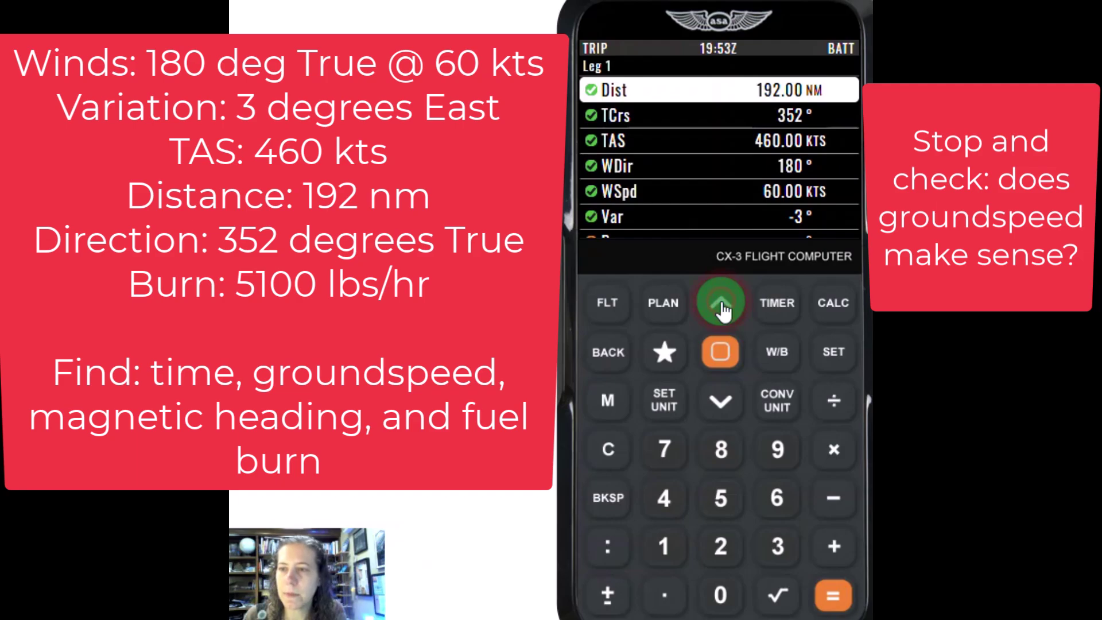
pyautogui.click(722, 412)
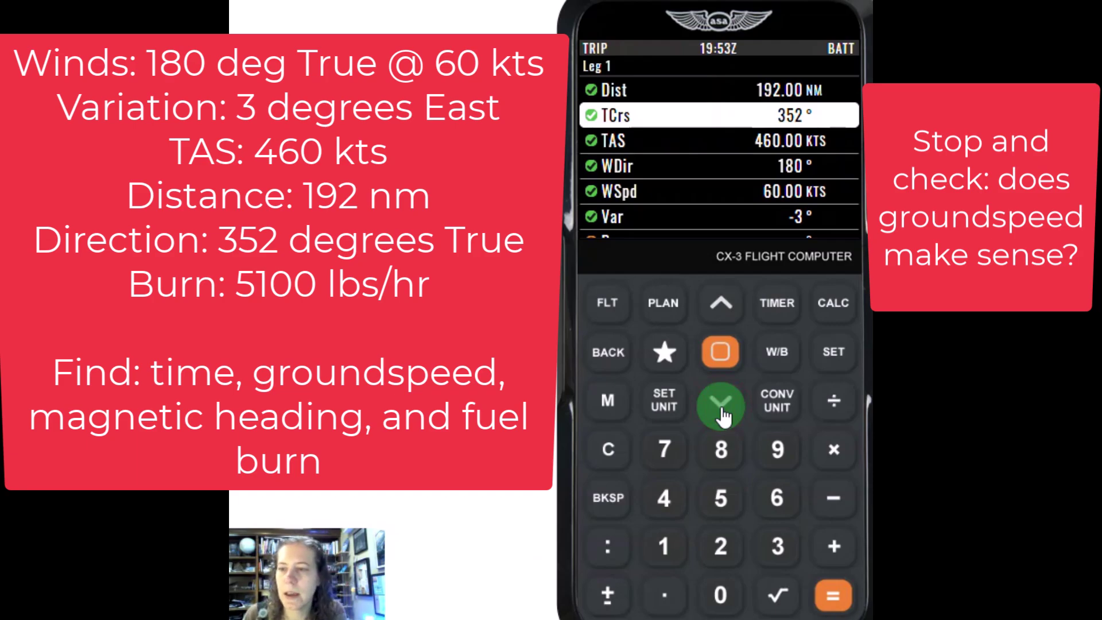
pyautogui.click(722, 412)
pyautogui.click(721, 412)
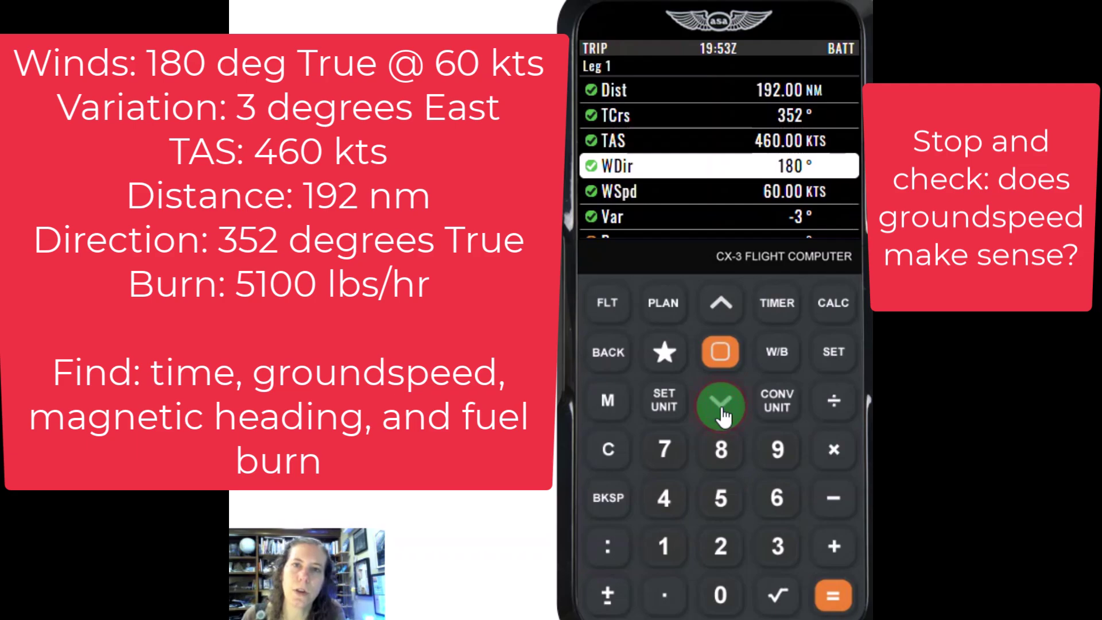
pyautogui.click(721, 304)
# Return down to the calculated groundspeed result of 519.34 knots.
pyautogui.click(724, 408)
pyautogui.click(724, 409)
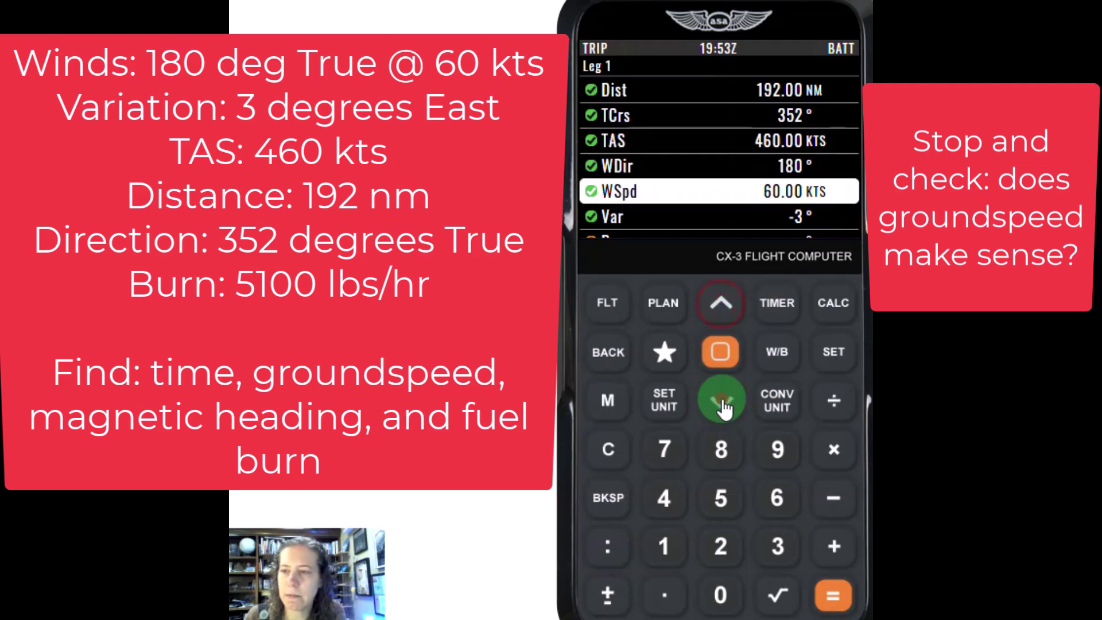
pyautogui.click(724, 409)
pyautogui.click(724, 408)
pyautogui.click(724, 408)
pyautogui.click(724, 409)
pyautogui.click(724, 408)
pyautogui.click(724, 408)
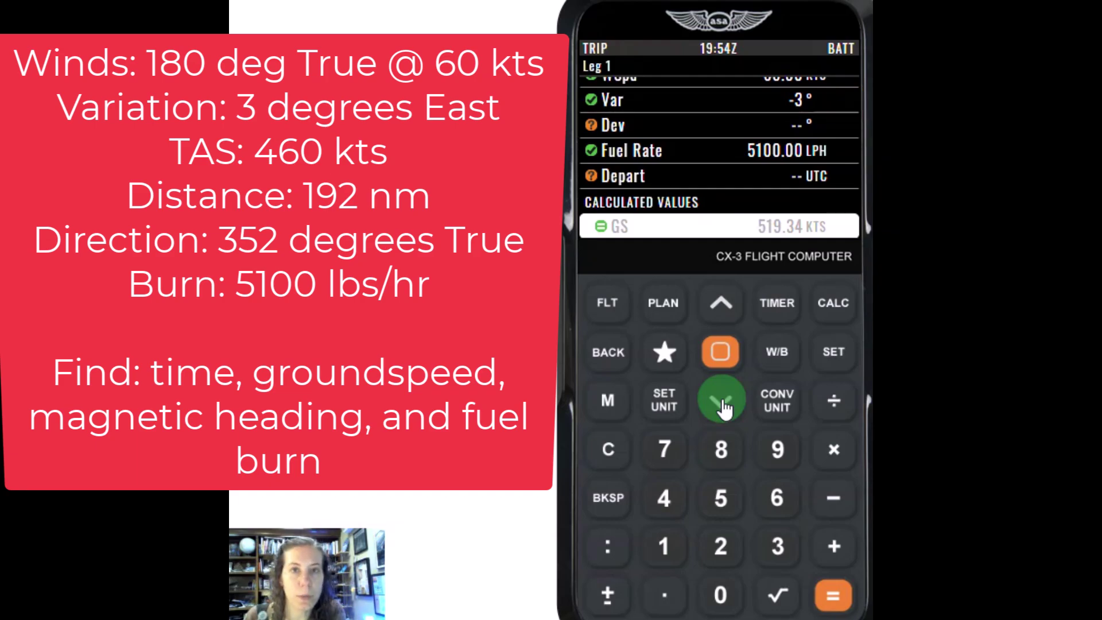
# Show results MH 348°, TH 351°, WCA -1° and fuel 1885.47.
pyautogui.click(724, 408)
pyautogui.click(724, 409)
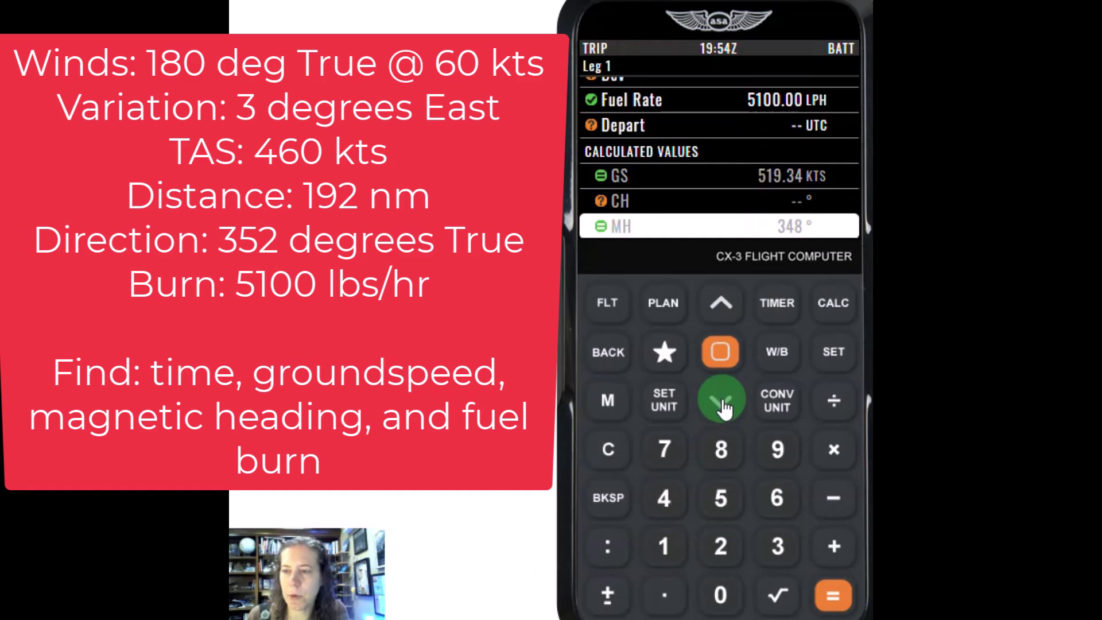
pyautogui.click(722, 400)
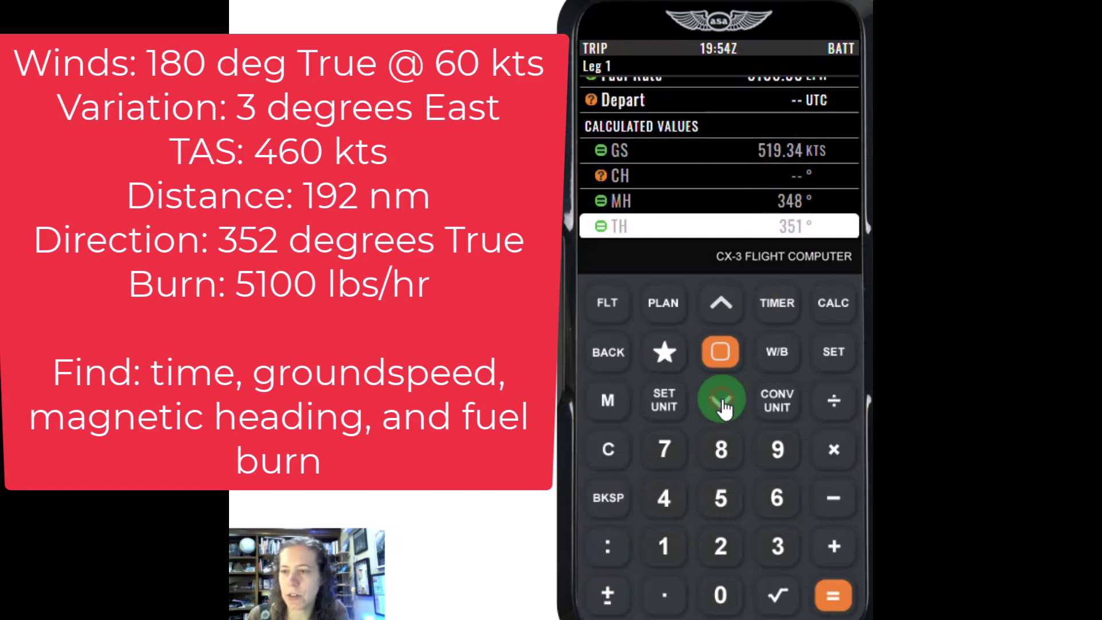
pyautogui.click(723, 403)
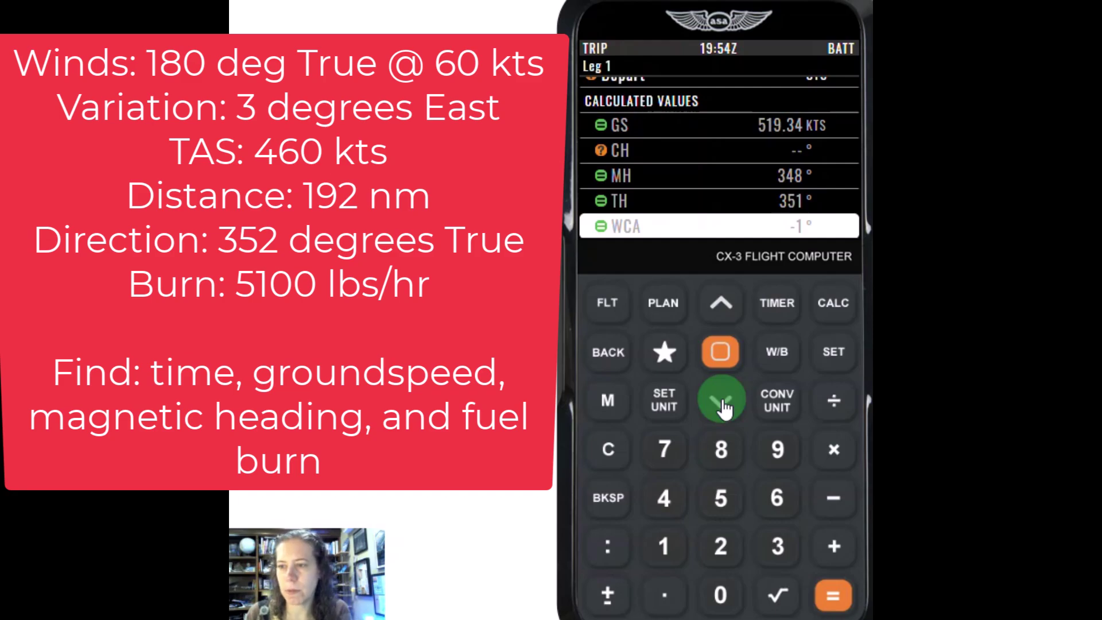
pyautogui.click(722, 402)
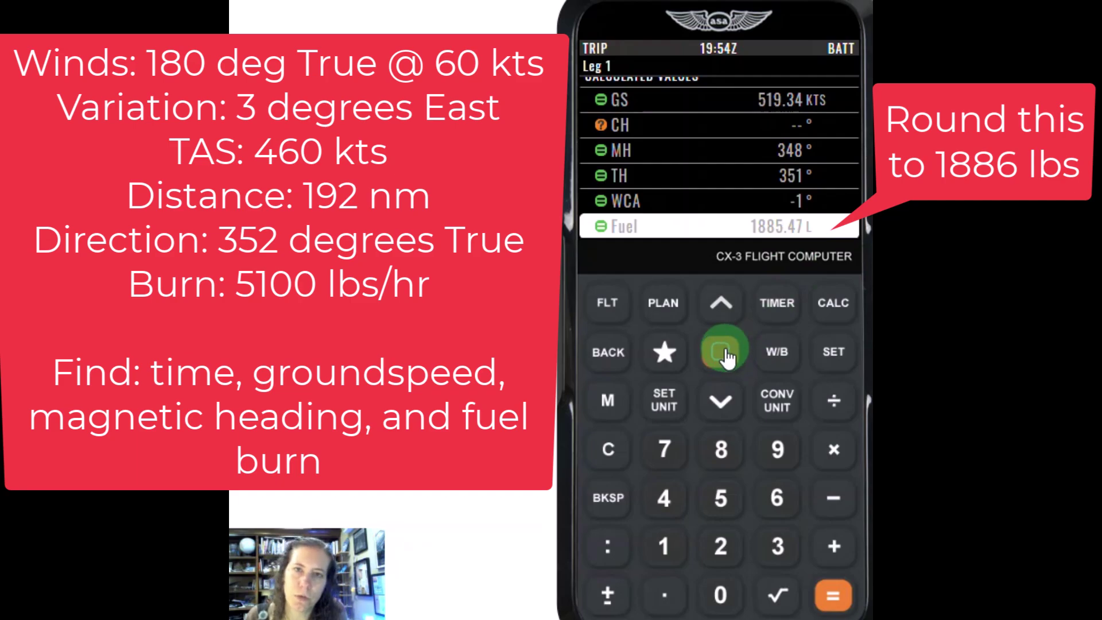
# Show Leg 1's estimated time en route of 0:22:10 below the fuel result.
pyautogui.click(723, 407)
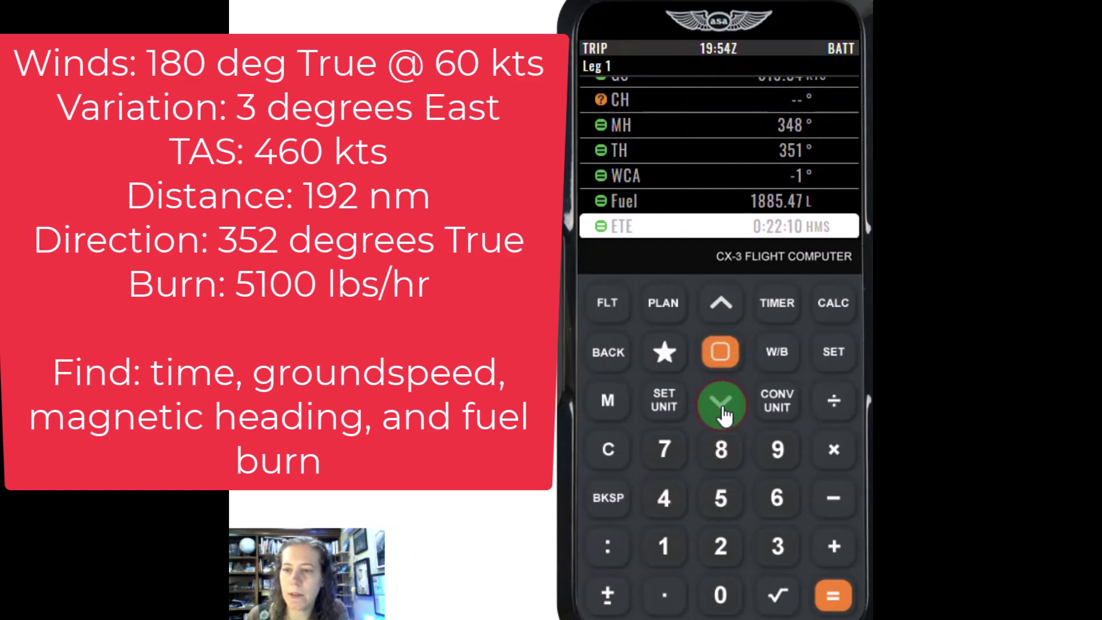